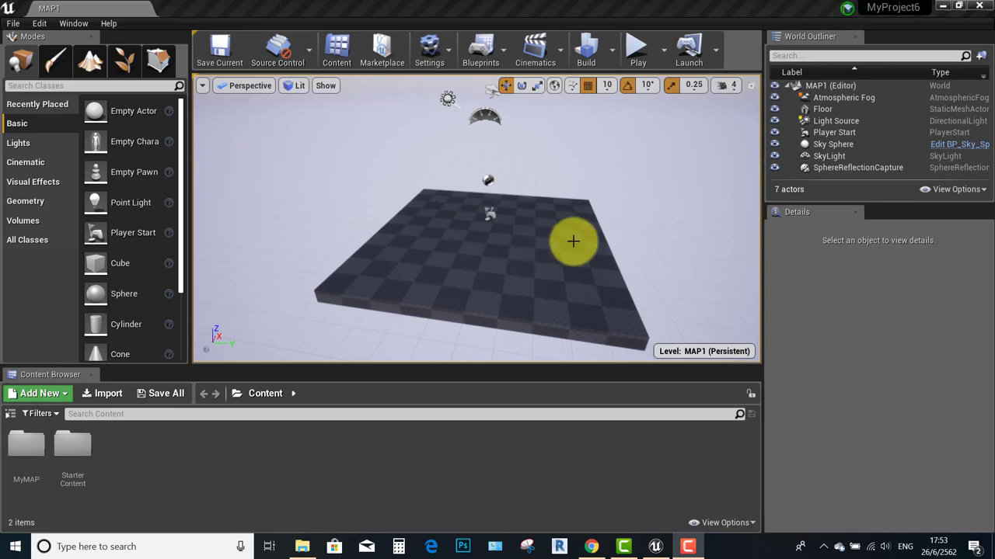
- Place a cube and a sphere from the Basic shapes into the level
click(568, 171)
scroll(568, 171, up, 2)
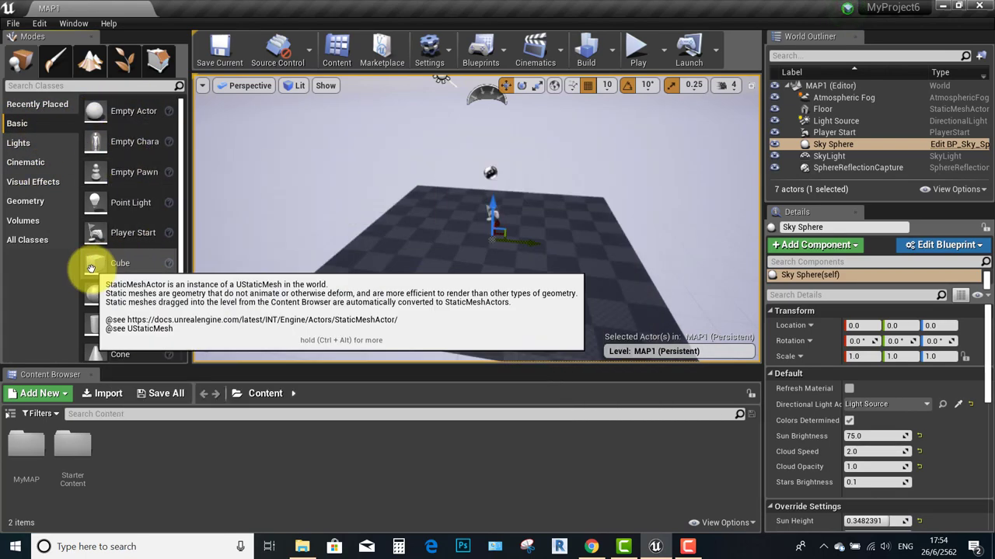
drag(147, 264, 399, 176)
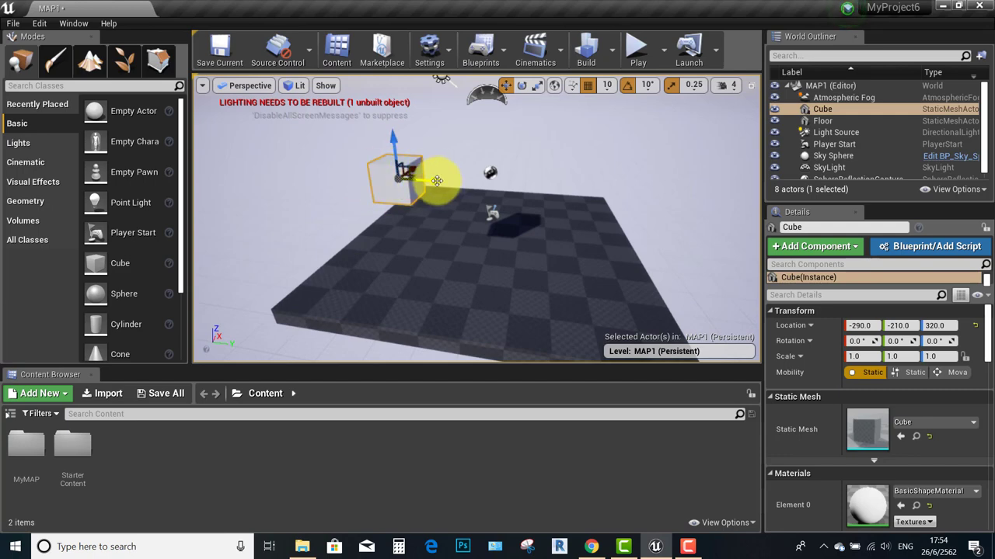
mouse_move(100, 285)
mouse_down()
mouse_move(418, 208)
mouse_move(457, 169)
mouse_up()
- Add a second Player Start and lower it to Z 332
scroll(129, 212, down, 2)
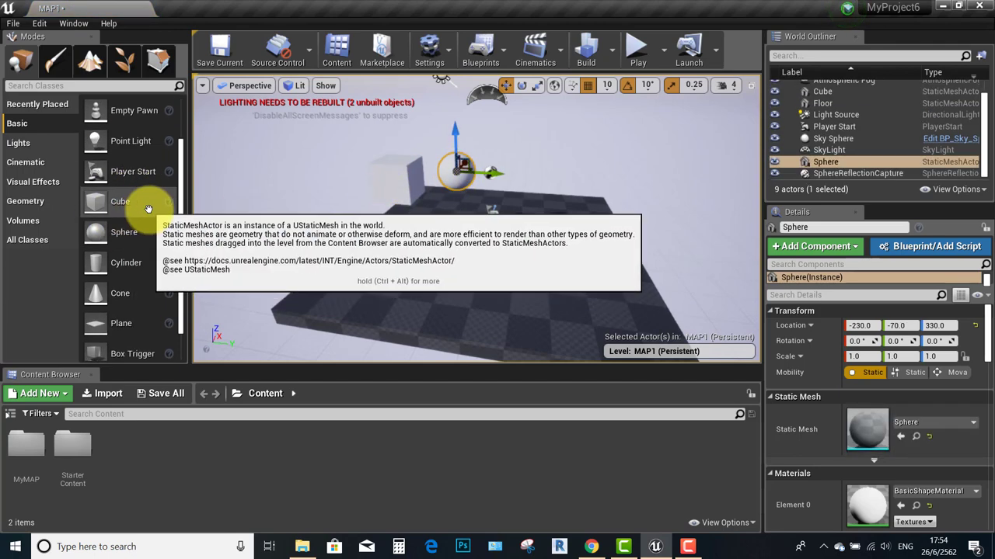
scroll(132, 216, up, 1)
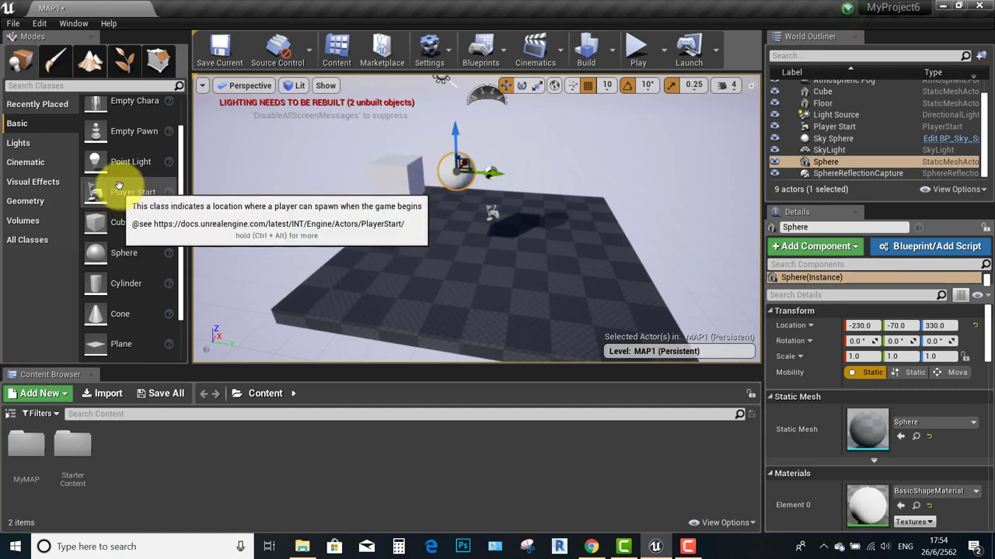
drag(118, 197, 562, 197)
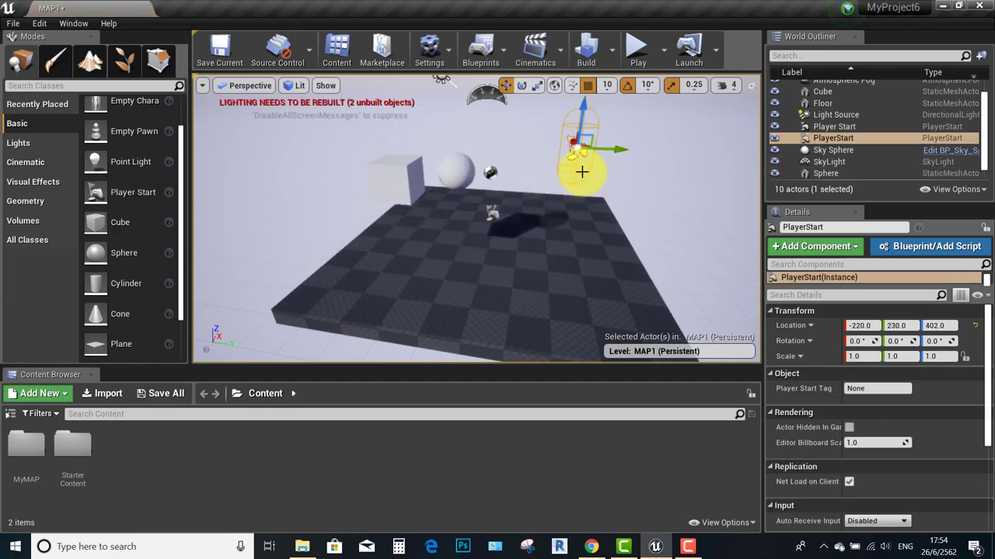
drag(584, 108, 583, 138)
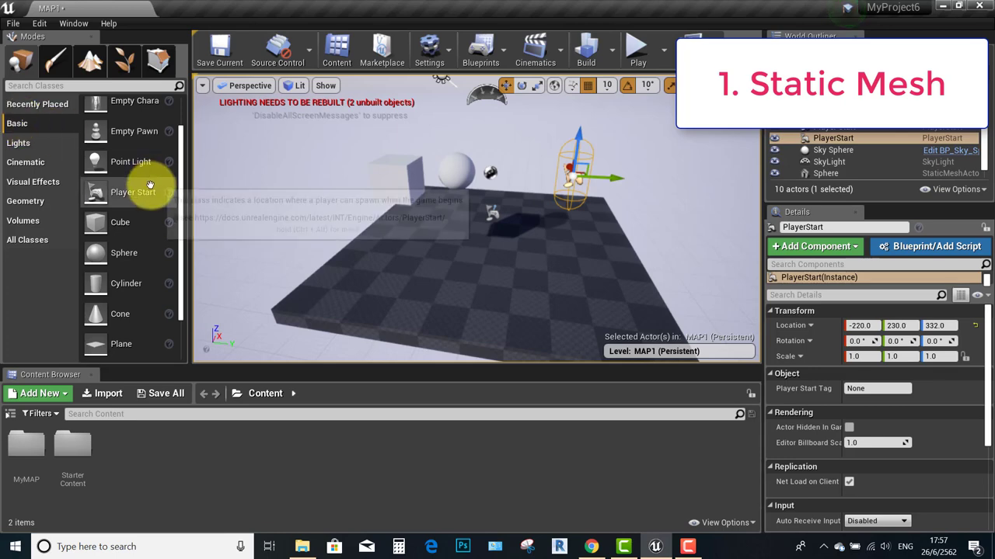
- Place a cone near the floor's left edge and clear the selection
drag(96, 314, 349, 218)
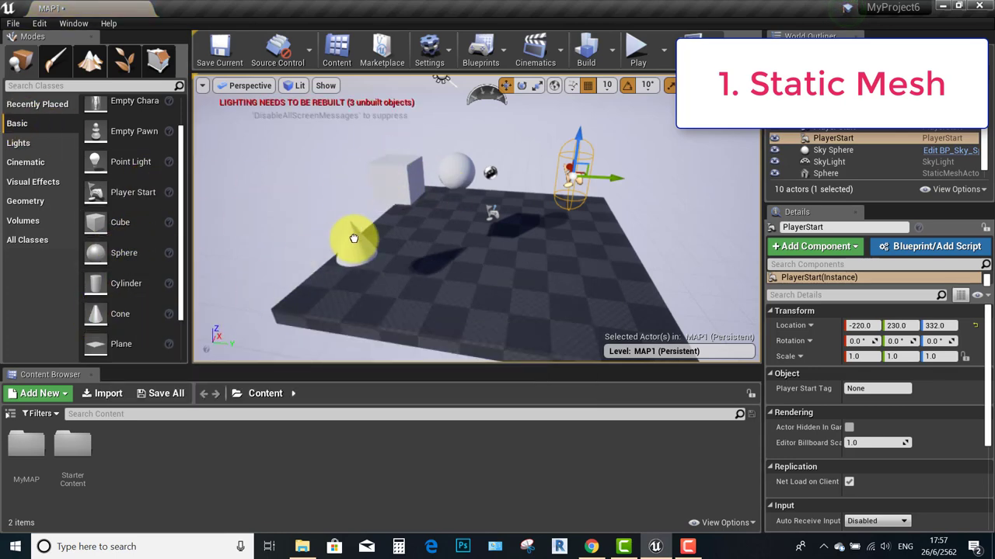
click(294, 198)
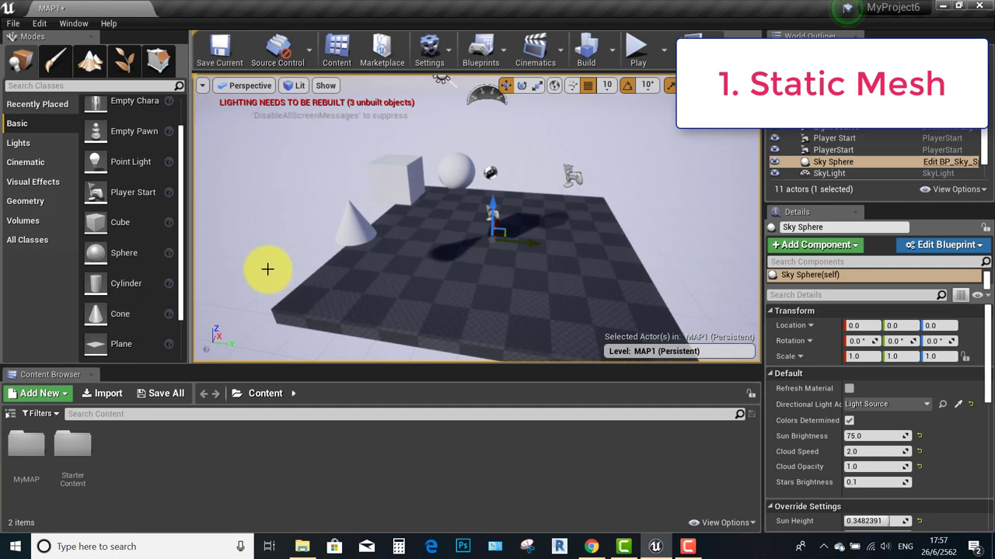
- Open StarterContent > Props and place the chair, couch and round table on the floor
double_click(73, 444)
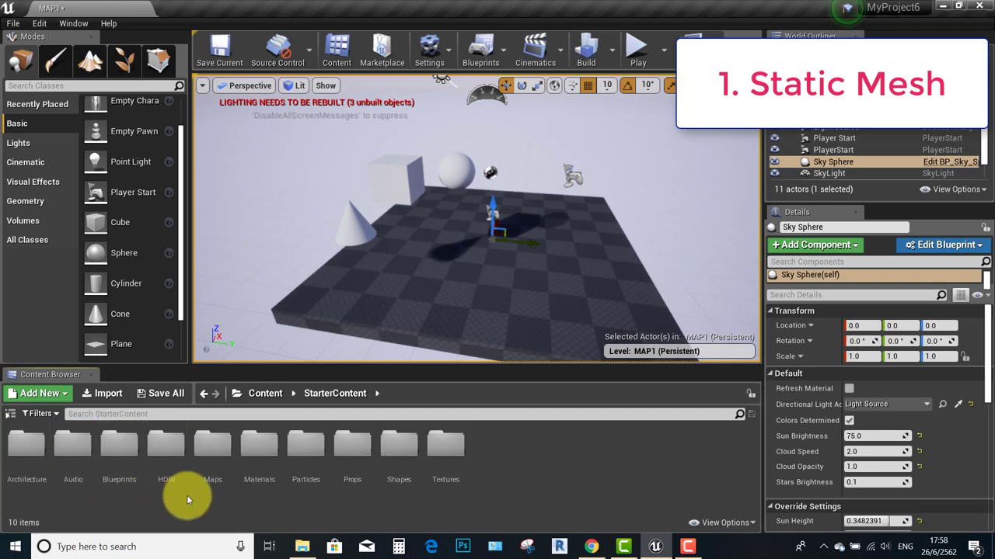
double_click(351, 443)
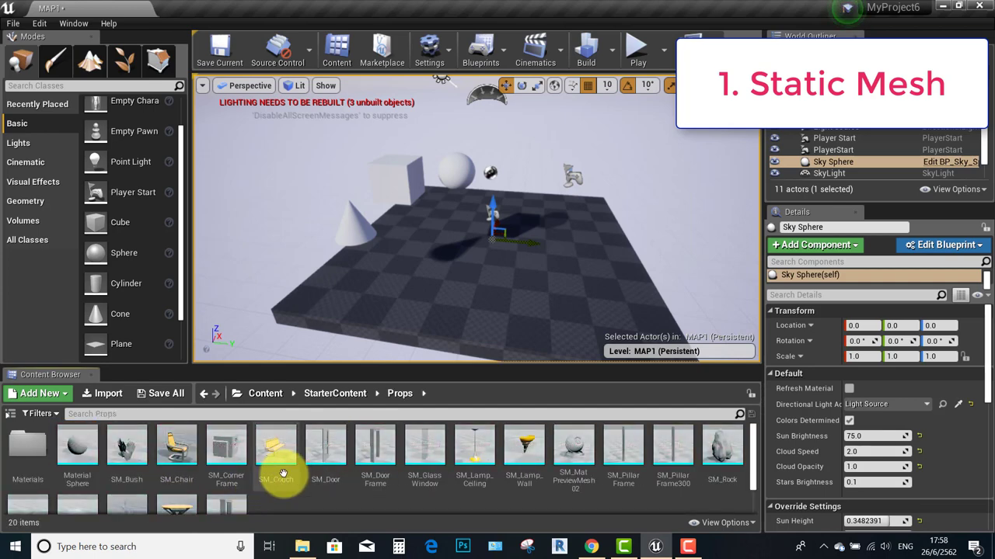
drag(173, 451, 366, 278)
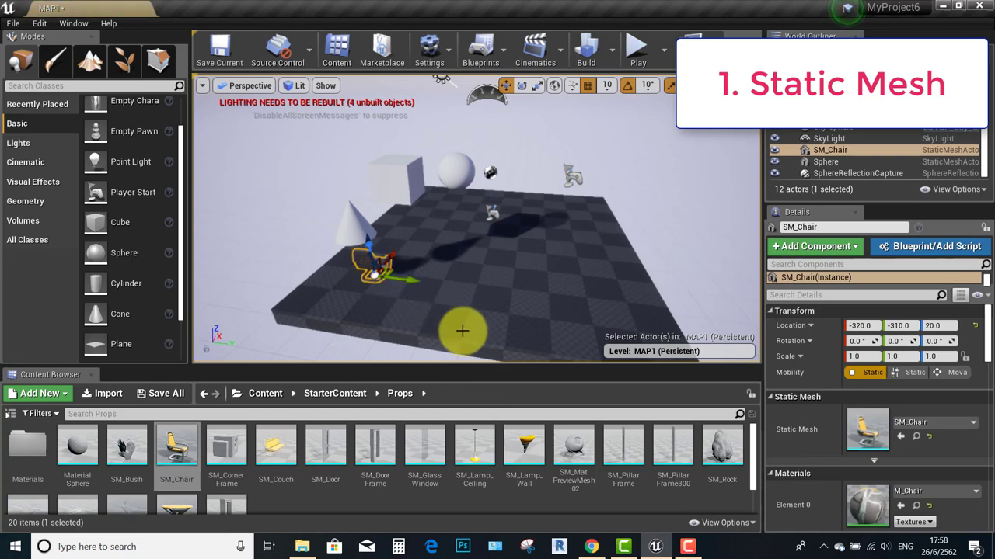
scroll(178, 466, down, 1)
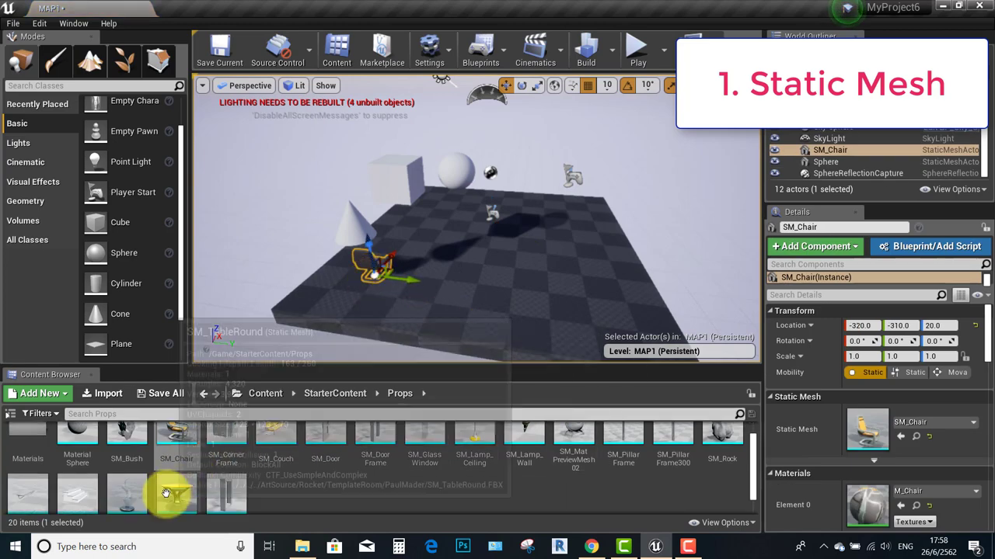
mouse_move(171, 491)
mouse_down()
mouse_move(470, 280)
mouse_move(469, 264)
mouse_up()
scroll(515, 444, up, 1)
mouse_move(276, 447)
mouse_down()
mouse_move(556, 237)
mouse_move(573, 263)
mouse_up()
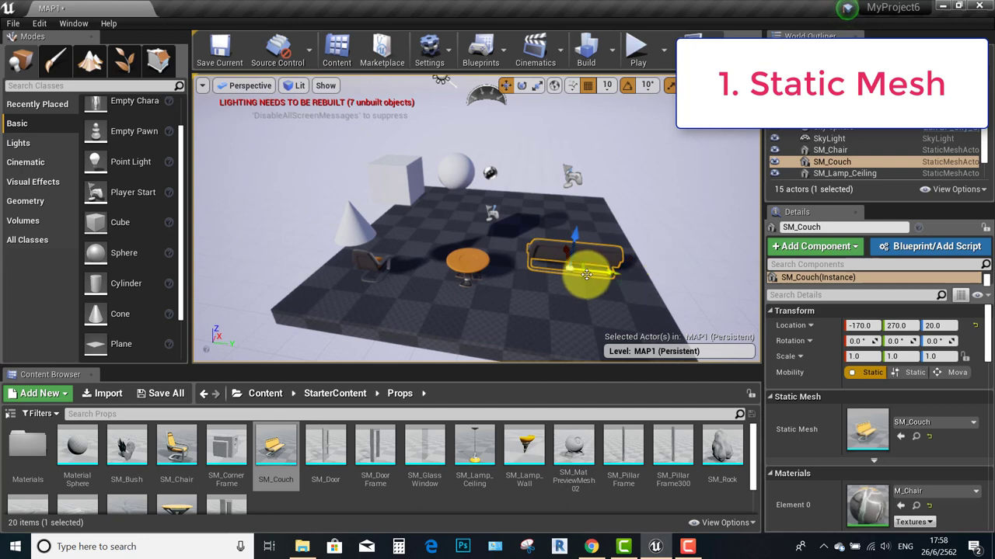
- Place the bush at the near left and a door on the floor, then clear the selection
drag(126, 446, 307, 276)
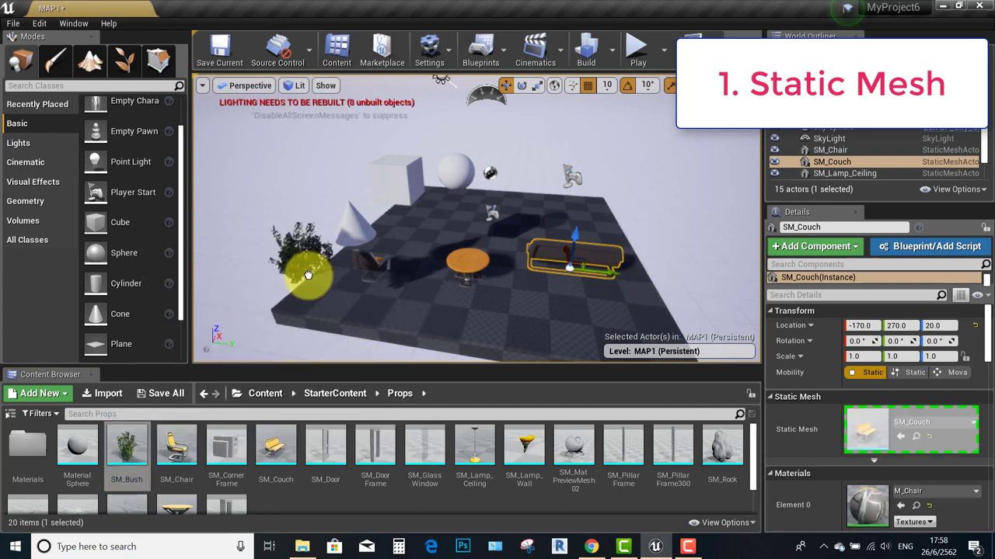
click(295, 231)
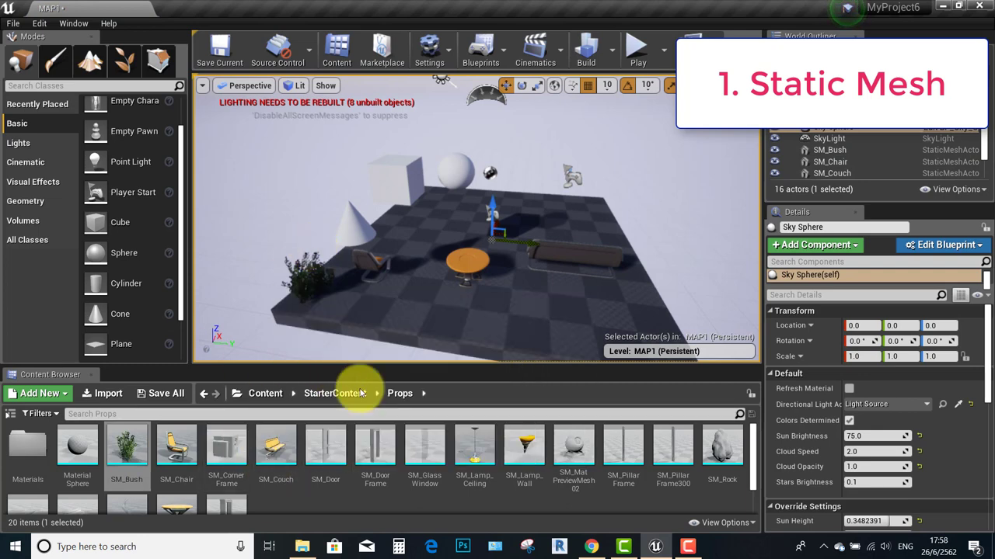
scroll(369, 483, down, 1)
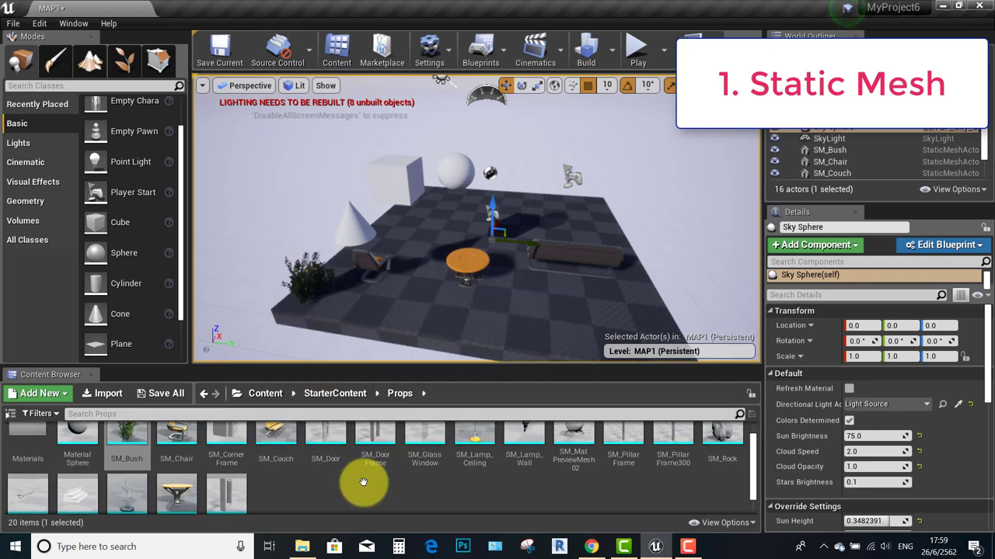
scroll(363, 483, up, 1)
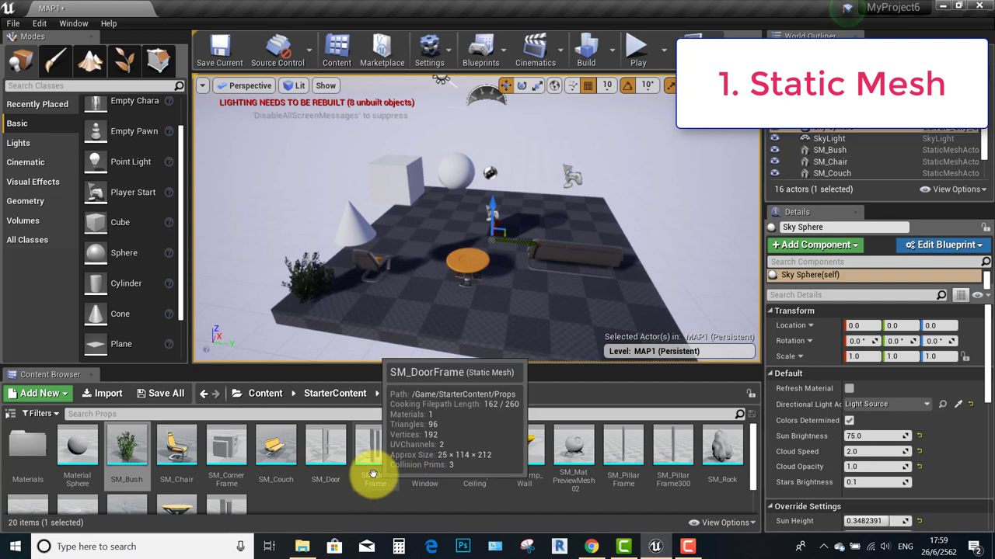
drag(326, 447, 419, 299)
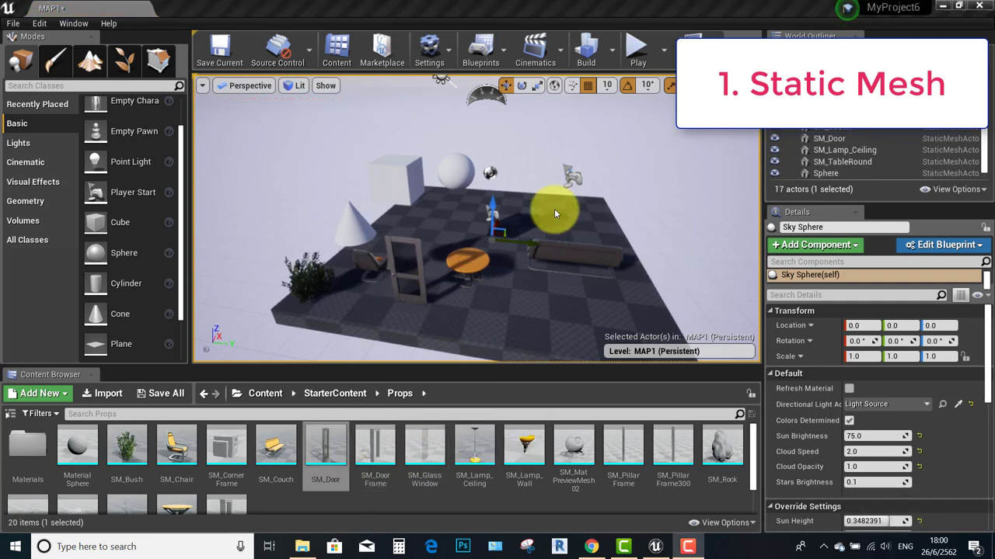
click(398, 180)
click(406, 162)
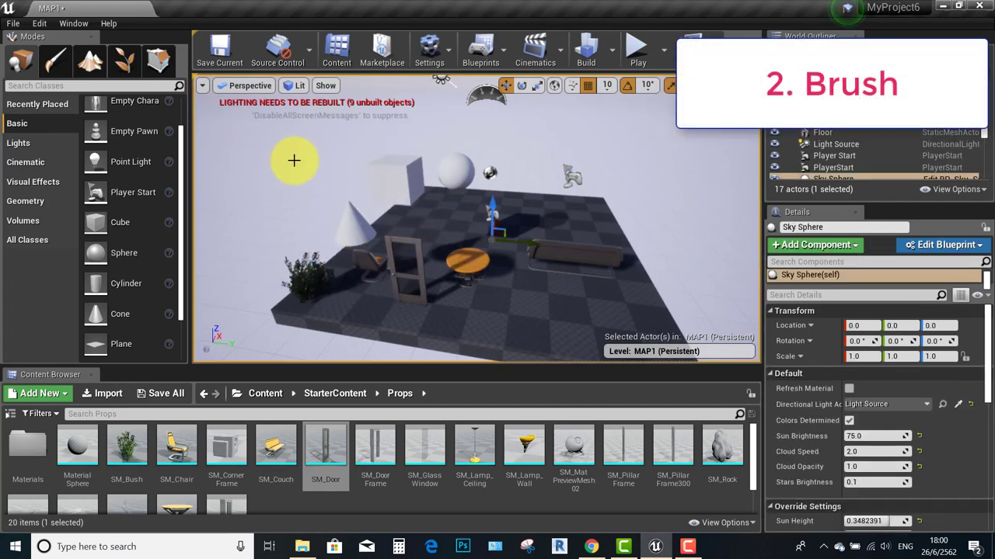
- Add a Box brush and a 10-step Linear Stair brush from the Geometry shapes
click(25, 203)
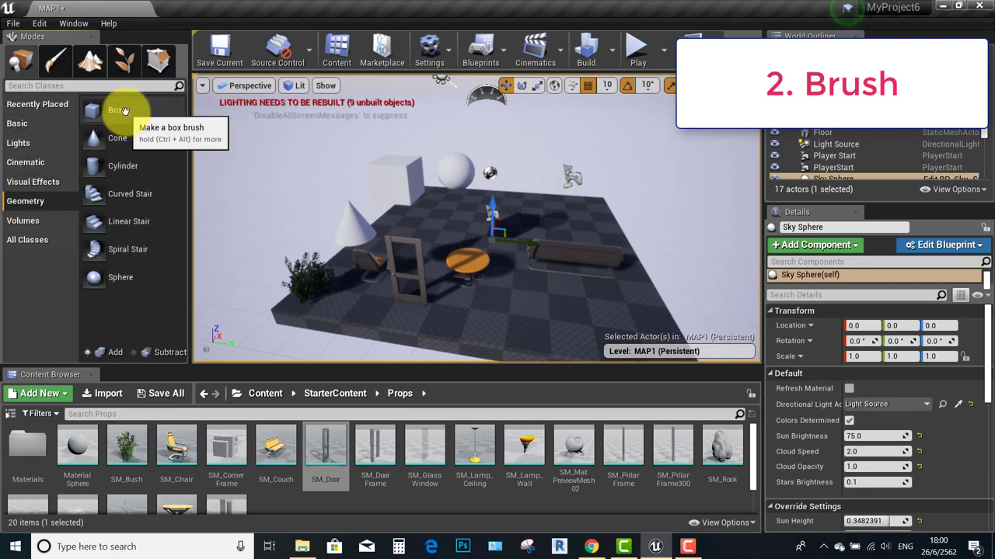
drag(113, 111, 519, 307)
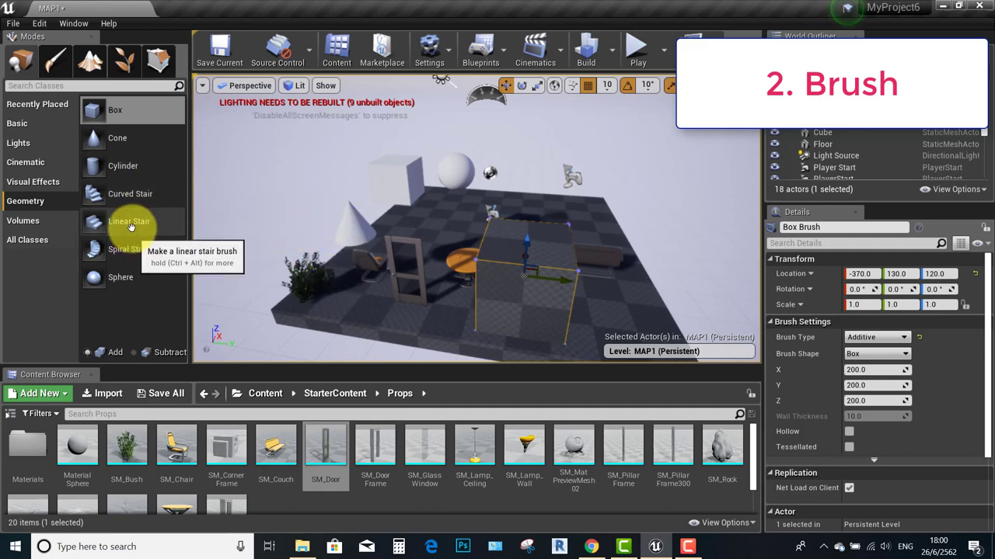
drag(136, 222, 510, 216)
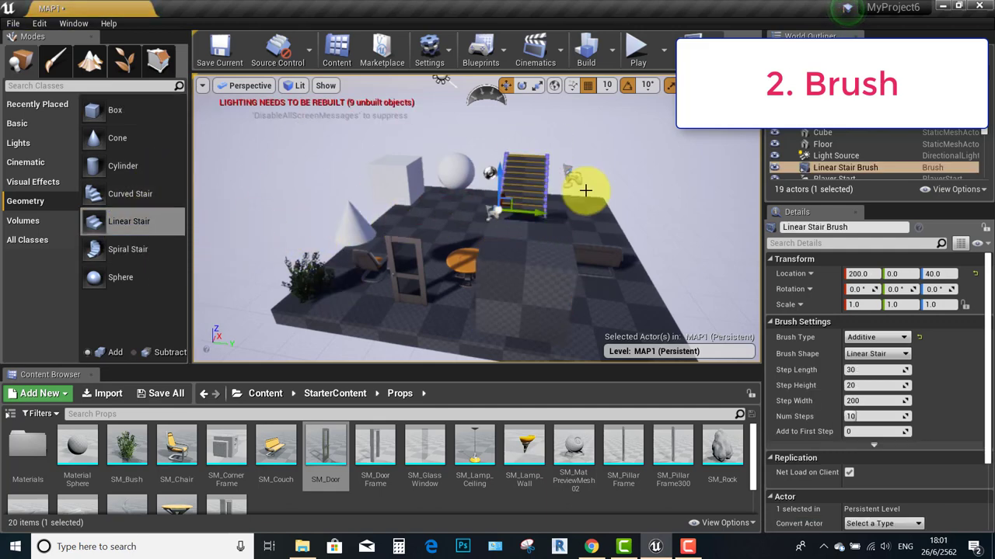
- Add a second Box brush at the floor's far right beside the stairs, then check the bush
click(637, 181)
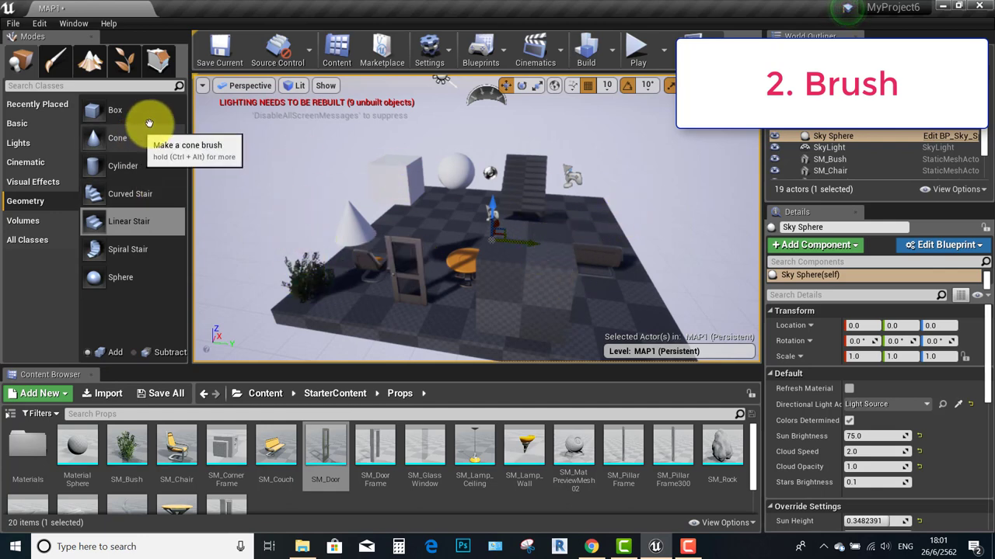
drag(117, 112, 642, 221)
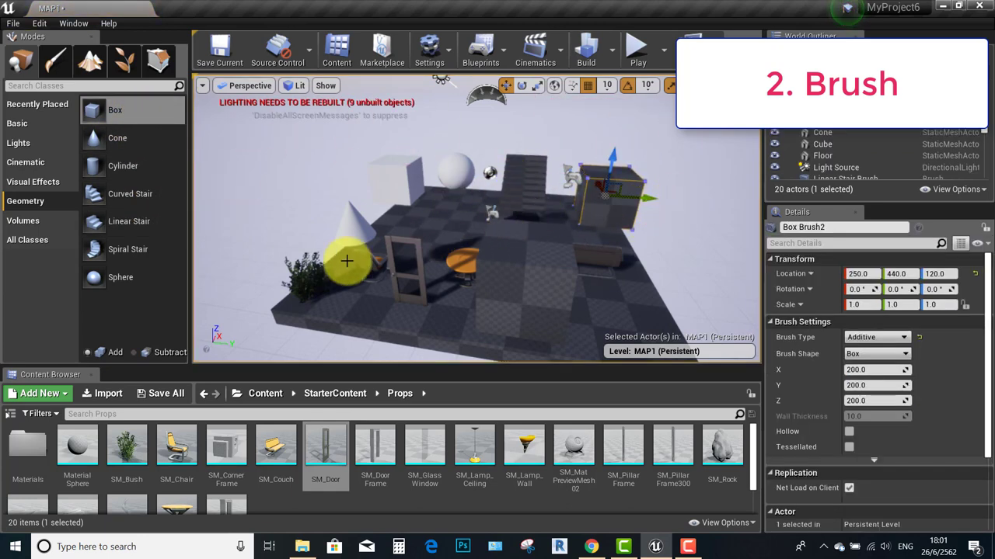
click(308, 273)
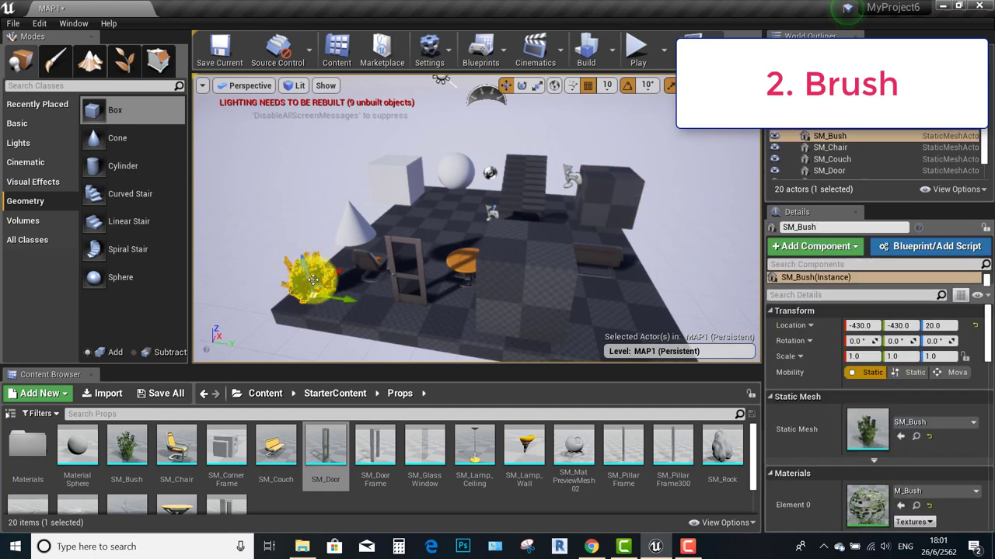
click(311, 228)
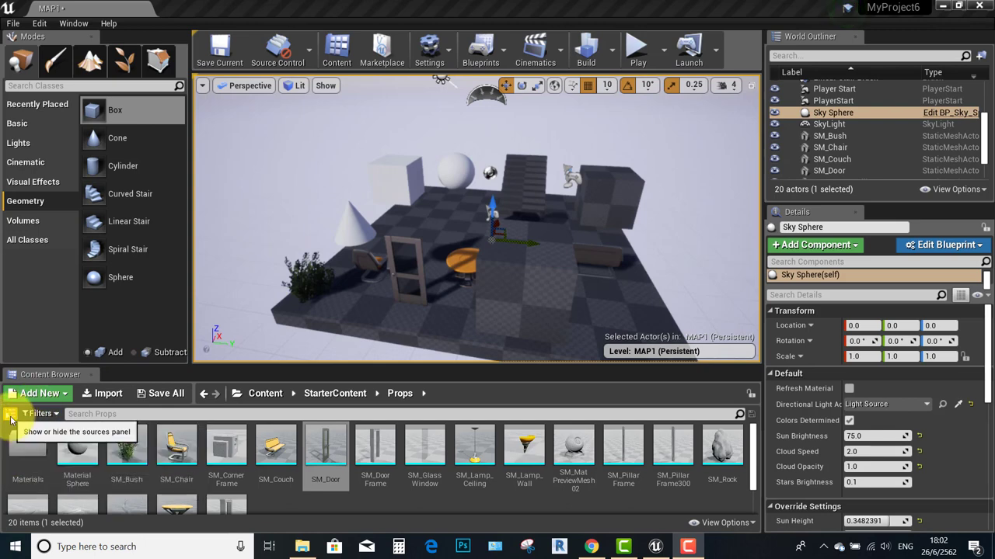
- Show the folder tree and open StarterContent > Materials to list its 43 materials
click(10, 414)
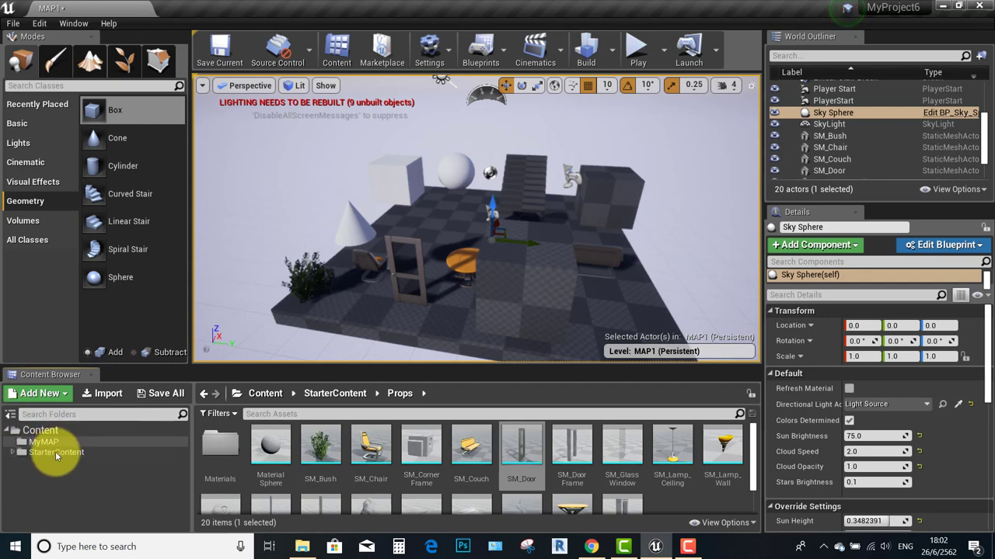
click(13, 452)
click(58, 514)
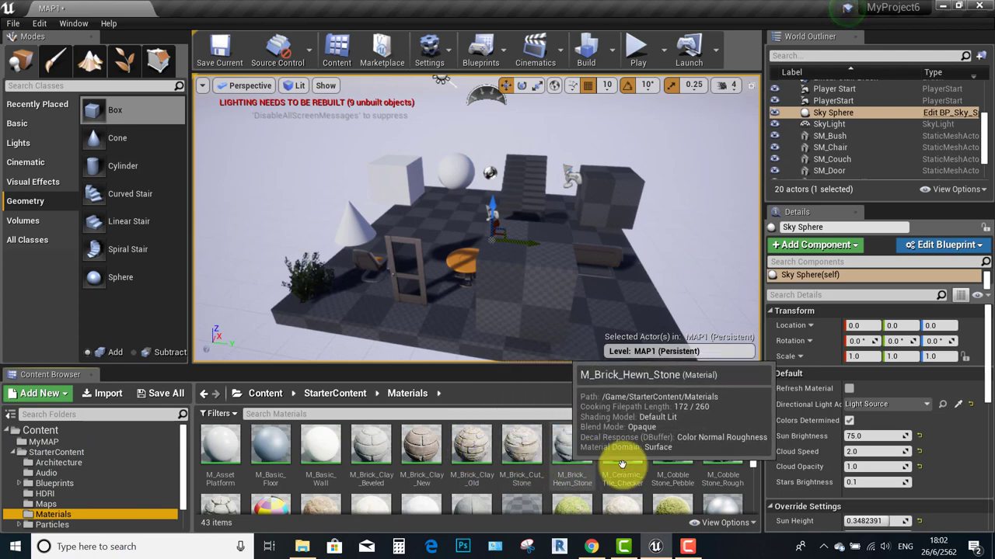
scroll(633, 474, down, 1)
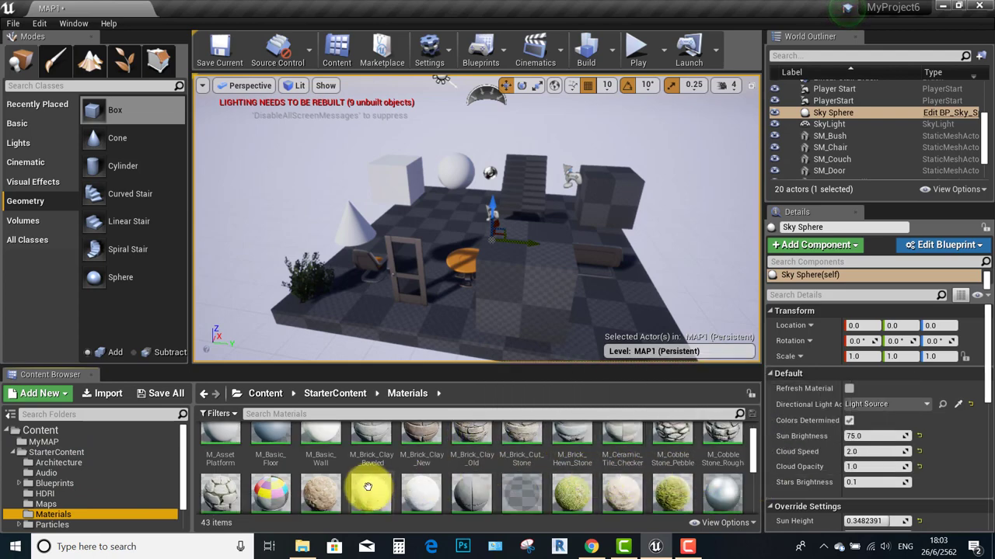
scroll(380, 483, down, 1)
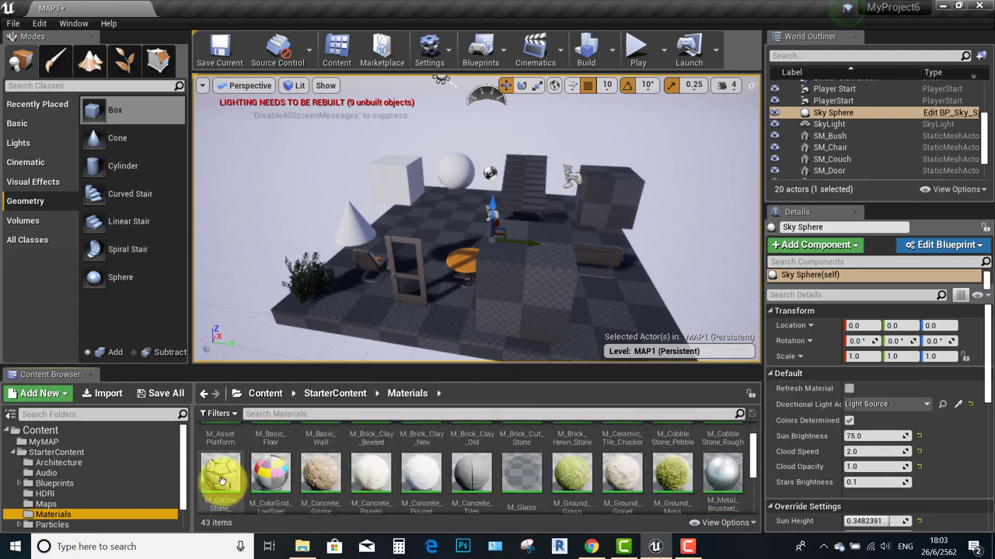
- Apply M_CobbleStone_Smooth to the front block, then replace it with M_Ground_Grass
mouse_move(221, 473)
mouse_down()
mouse_move(360, 231)
mouse_move(521, 286)
mouse_move(537, 255)
mouse_up()
scroll(537, 267, down, 2)
scroll(544, 293, up, 4)
scroll(539, 273, down, 3)
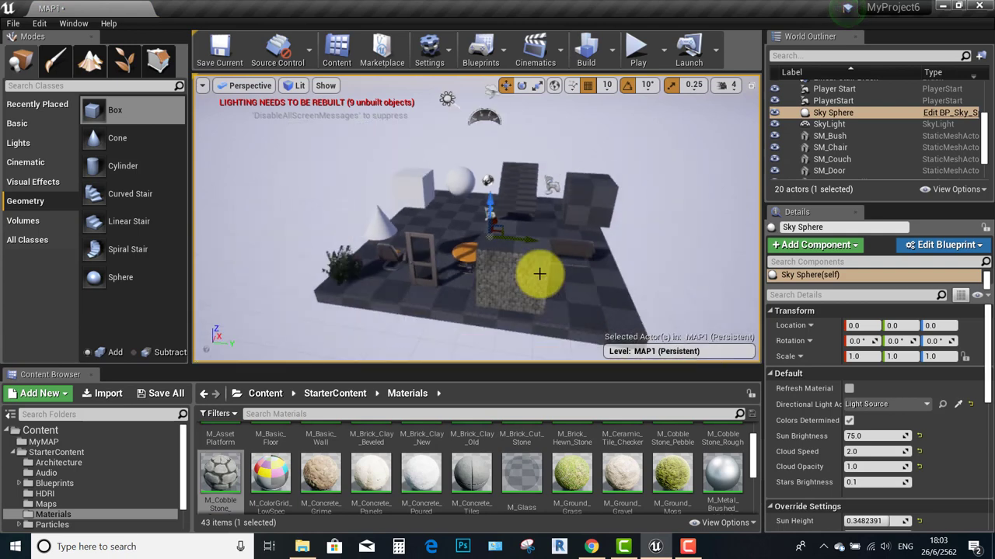
scroll(540, 274, up, 1)
scroll(541, 303, up, 1)
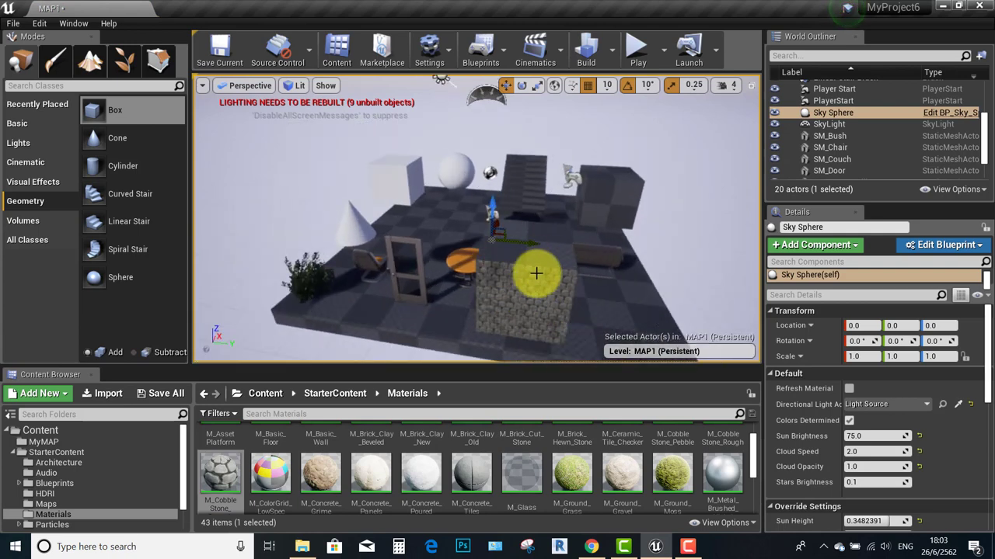
mouse_move(560, 470)
mouse_down()
mouse_move(532, 322)
mouse_move(495, 297)
mouse_up()
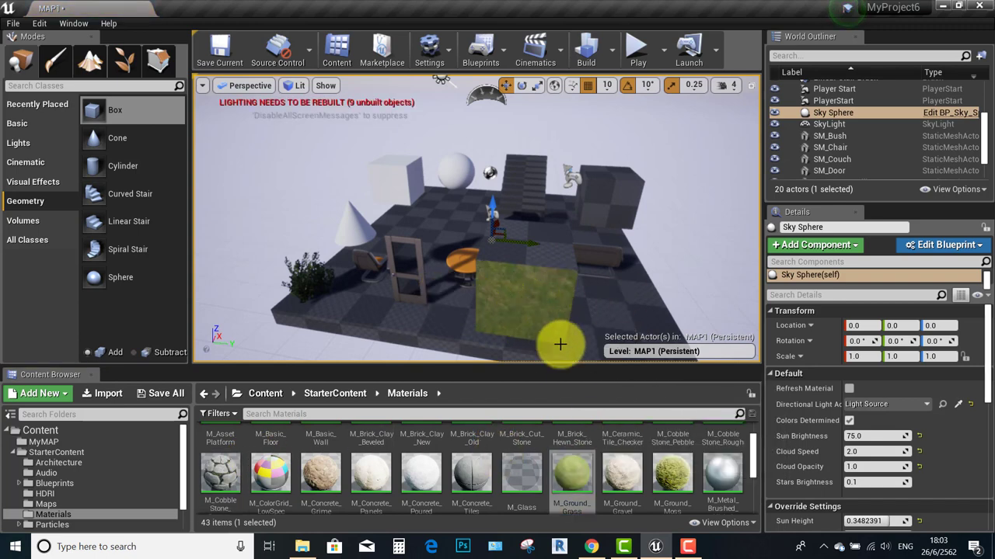
- Give the door's Element 0 slot the M_Basic_Floor material
click(419, 251)
scroll(890, 411, down, 2)
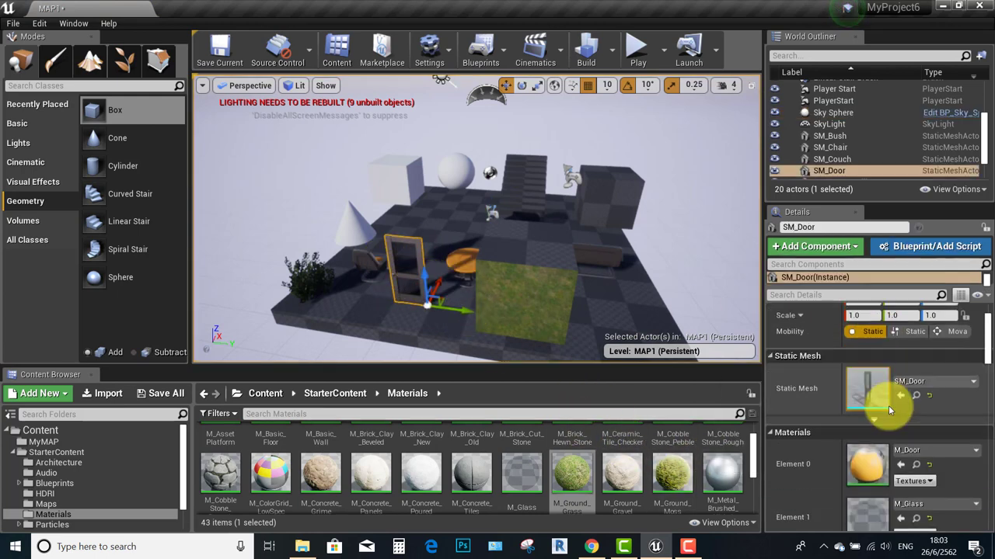
scroll(889, 411, down, 2)
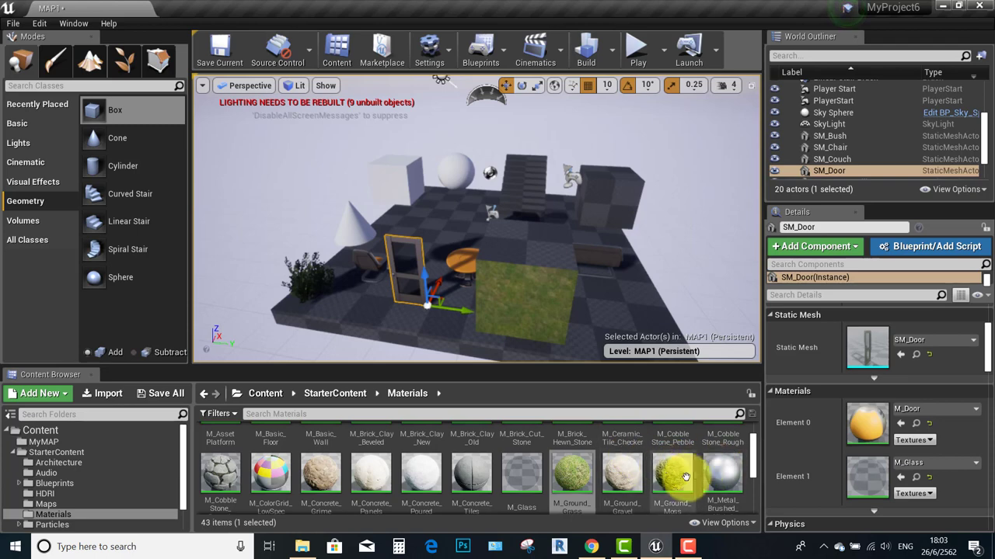
scroll(604, 466, up, 1)
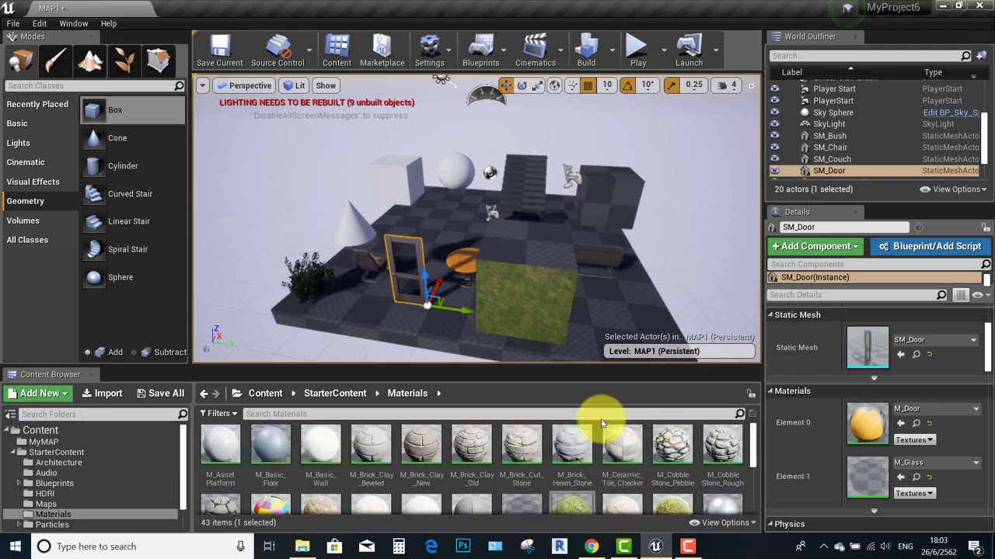
mouse_move(271, 444)
mouse_down()
mouse_move(389, 267)
mouse_move(400, 284)
mouse_up()
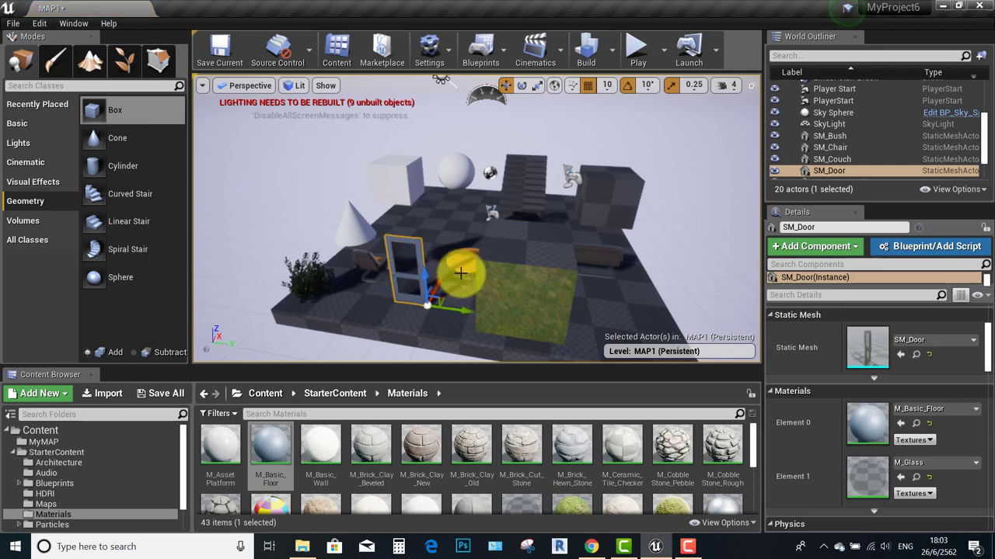
- Apply M_ColorGrid_LowSpec to the round table and a brick material to the back-right box
scroll(458, 272, up, 5)
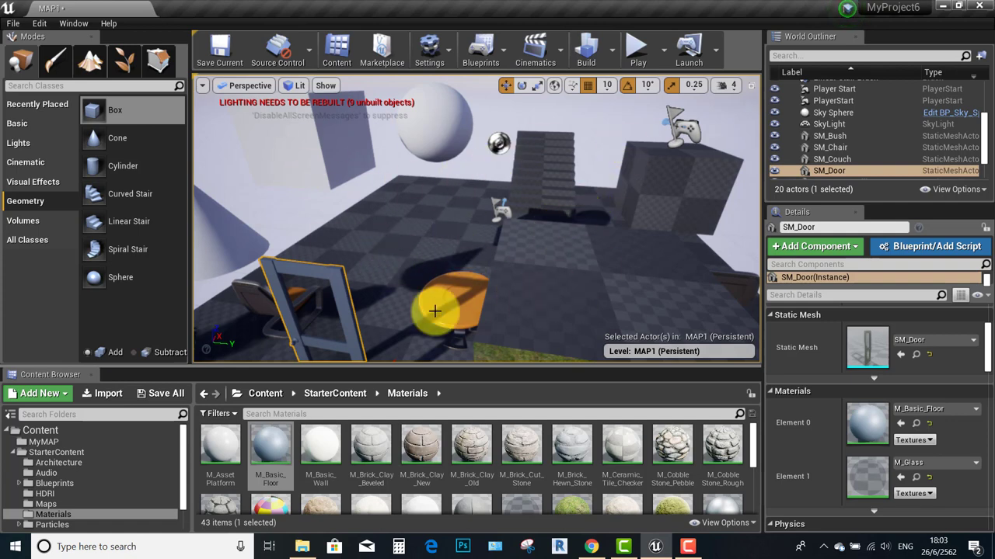
scroll(477, 457, down, 2)
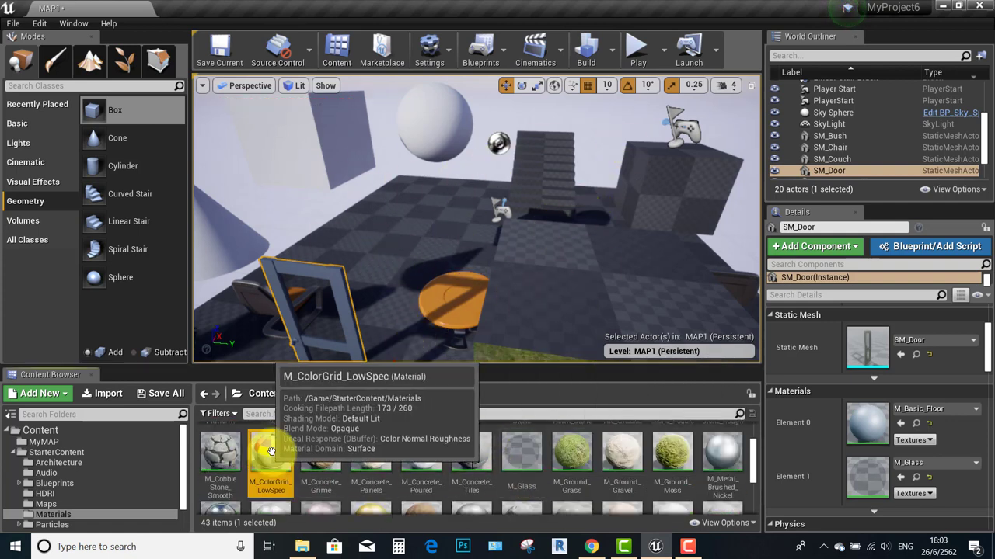
drag(283, 462, 451, 292)
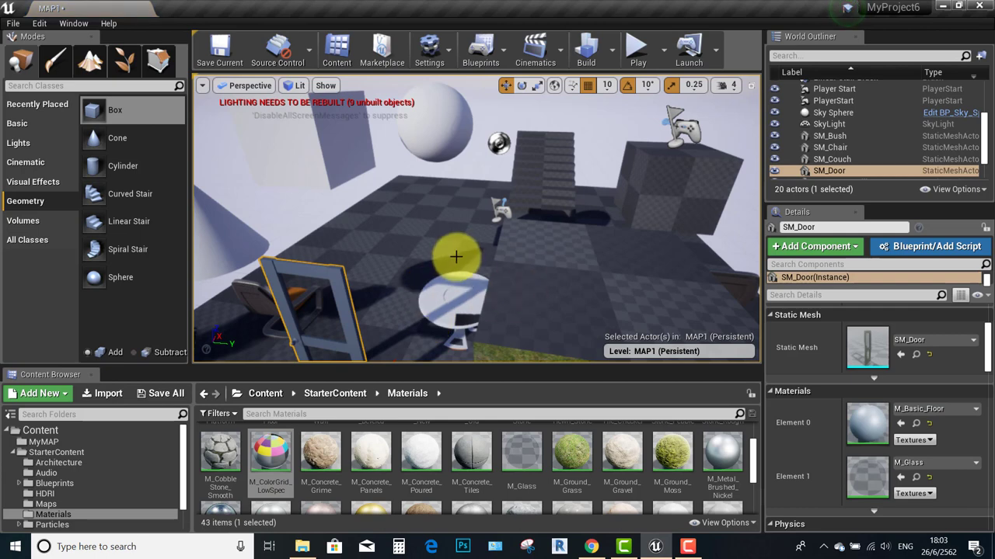
scroll(455, 249, down, 5)
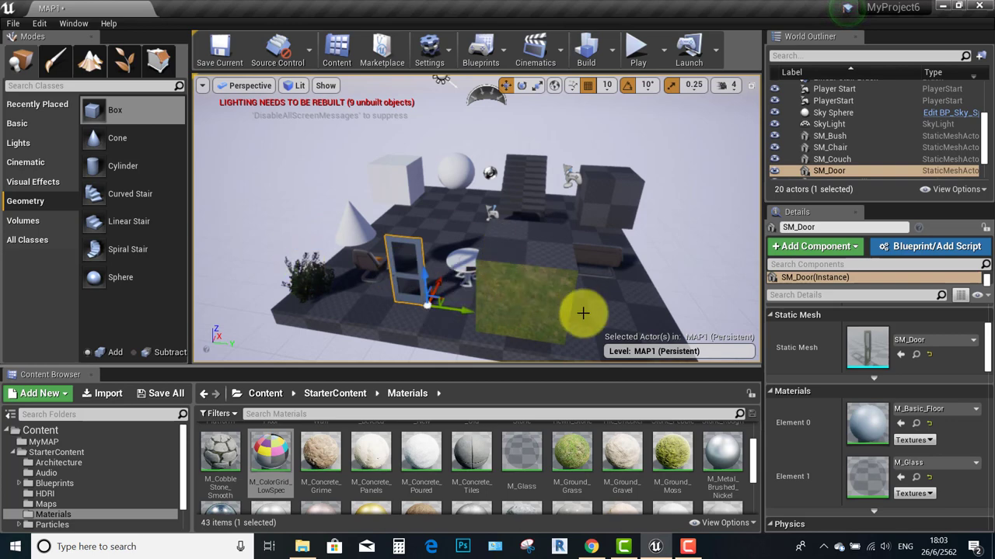
scroll(721, 443, down, 4)
mouse_move(572, 487)
mouse_down()
mouse_move(614, 301)
mouse_move(621, 191)
mouse_up()
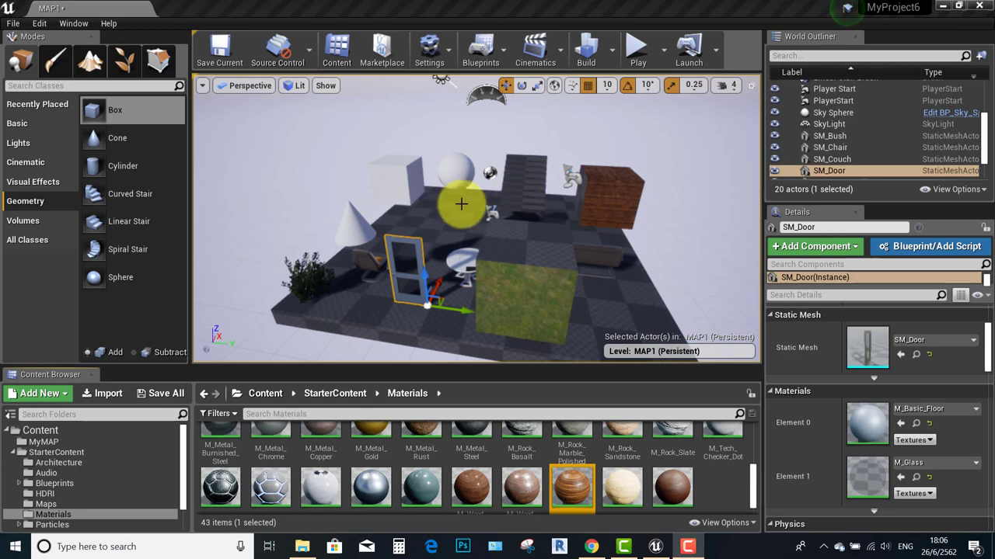
- Bring up the placeable light types: Directional, Point, Spot, Rect and Sky Light
click(19, 143)
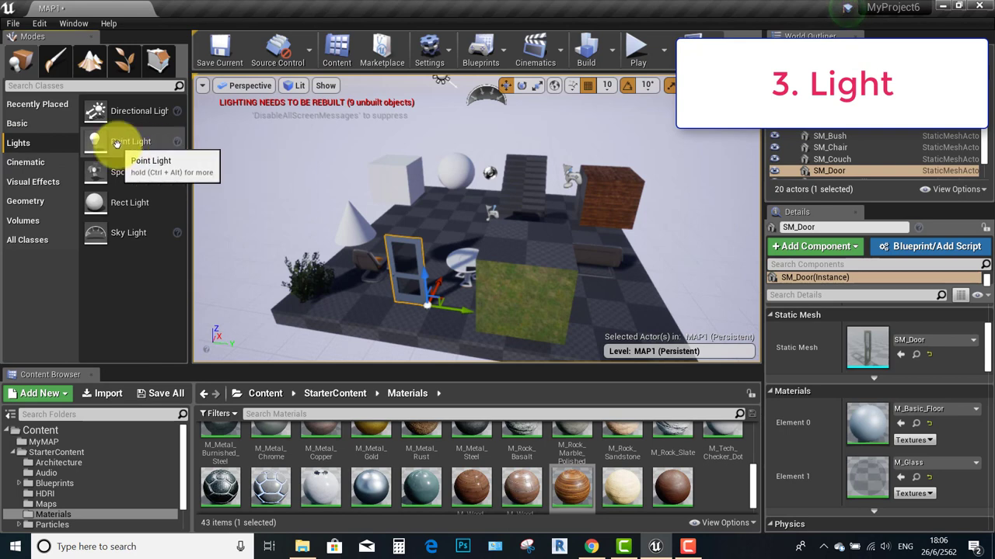
- Place a point light and position it above the level's left side near the cube
drag(144, 146, 331, 152)
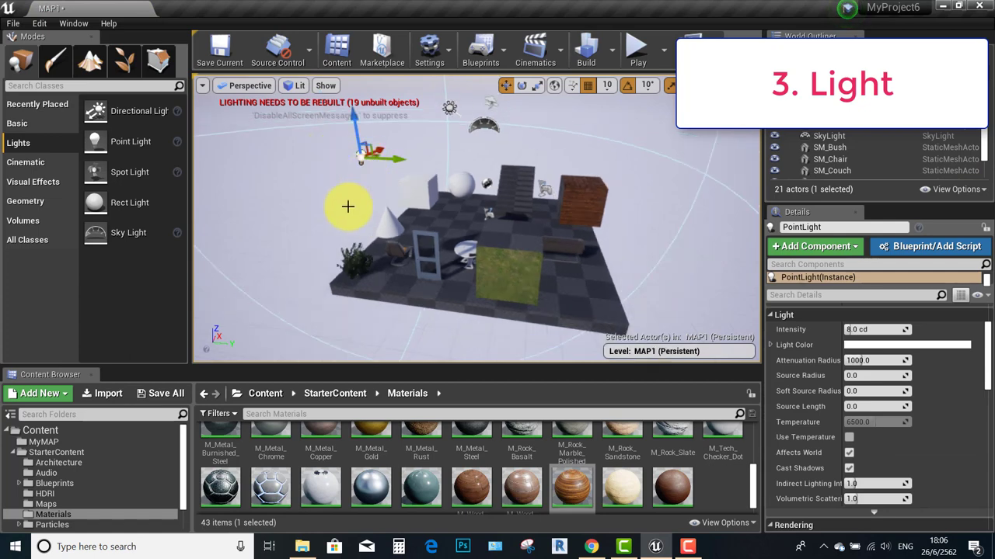
drag(331, 151, 340, 158)
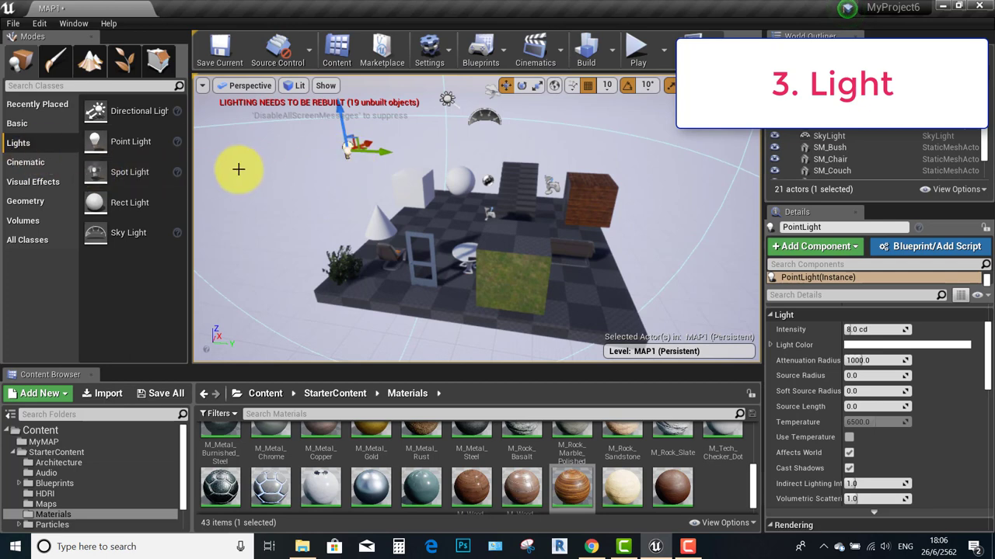
drag(81, 171, 224, 160)
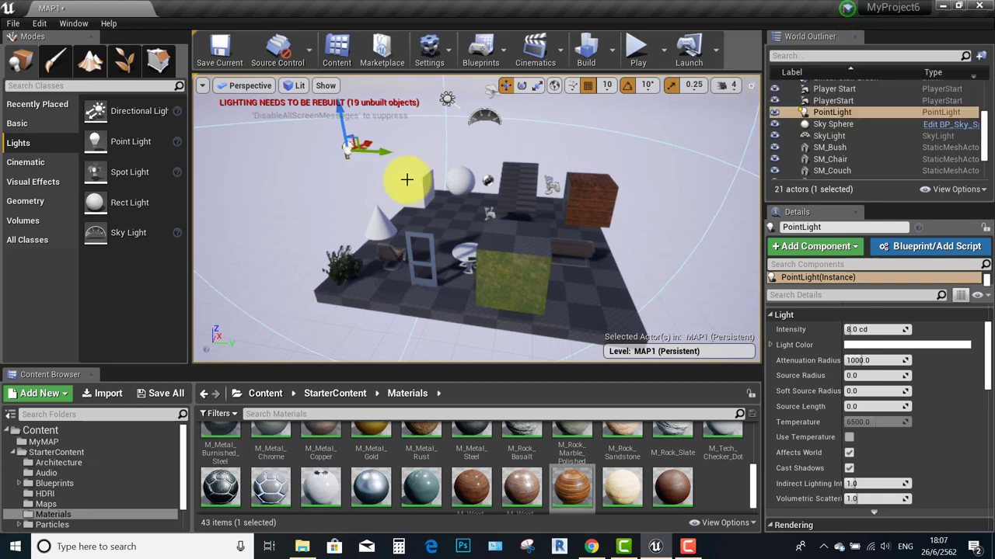
click(342, 266)
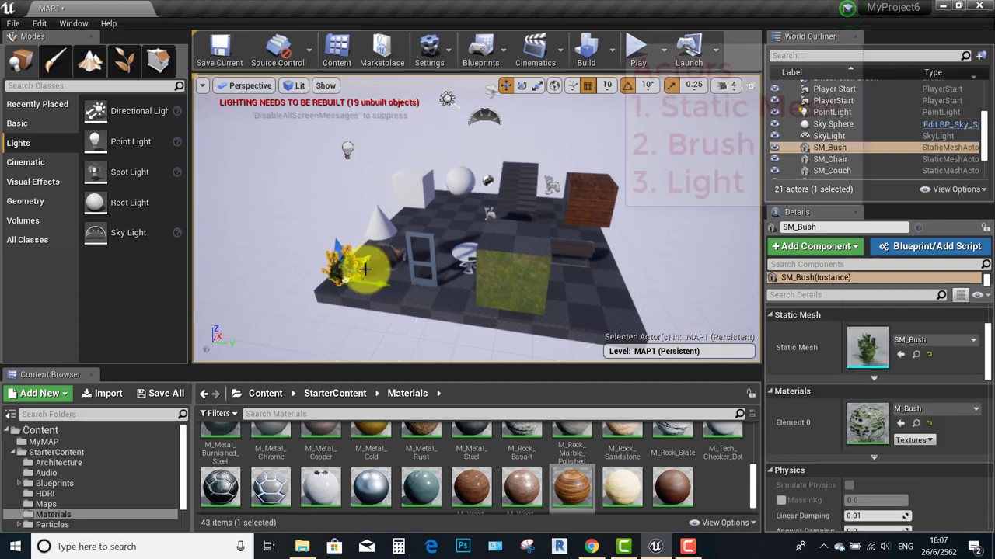
drag(323, 270, 345, 269)
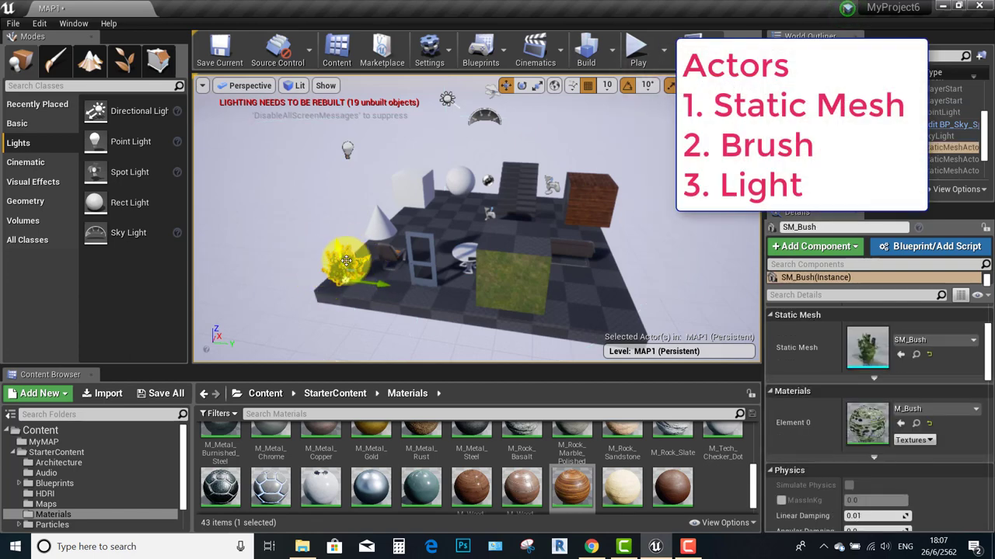
click(515, 239)
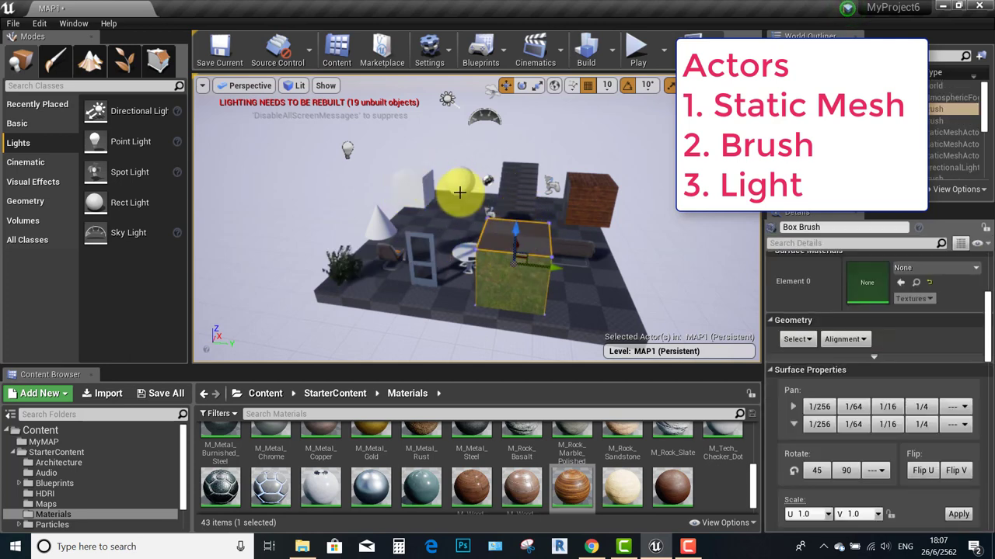
click(347, 147)
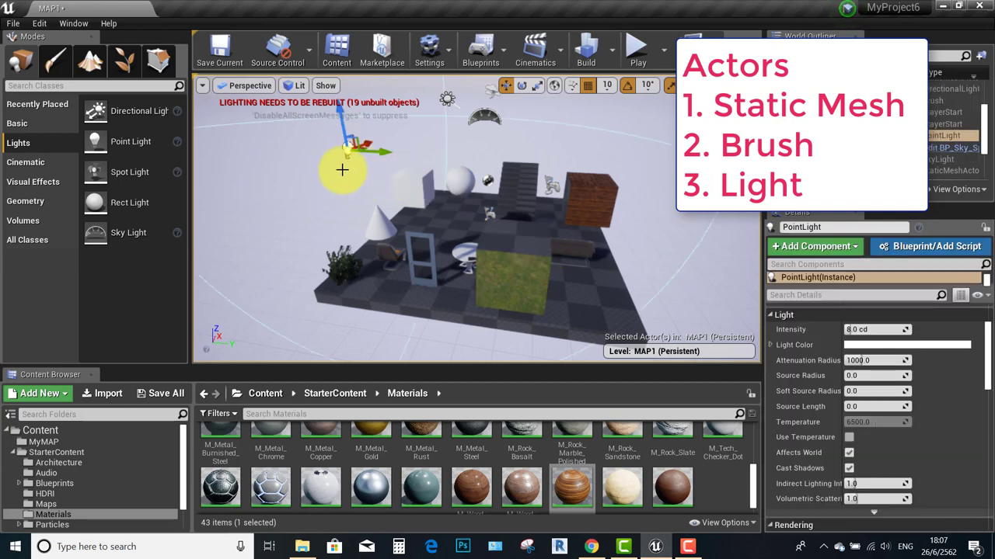
click(364, 179)
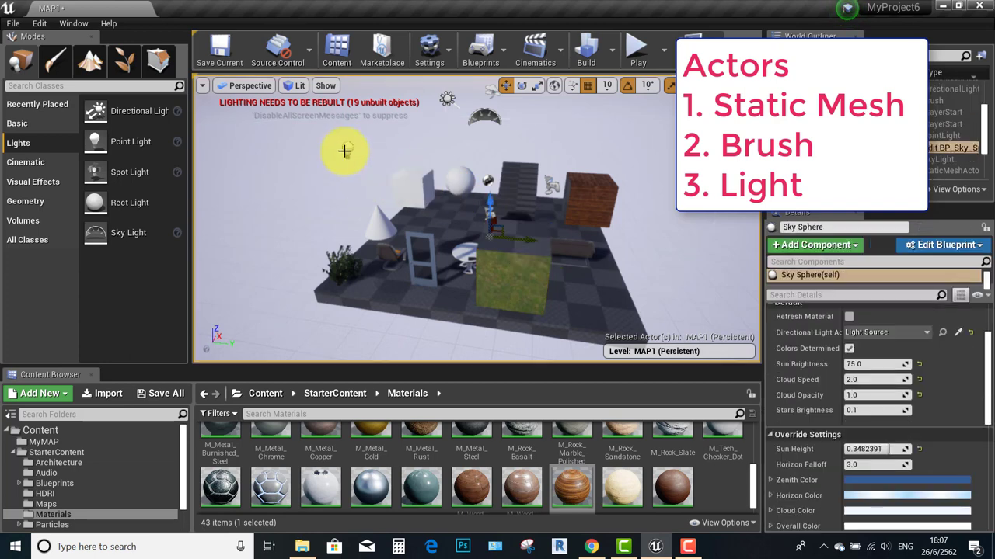